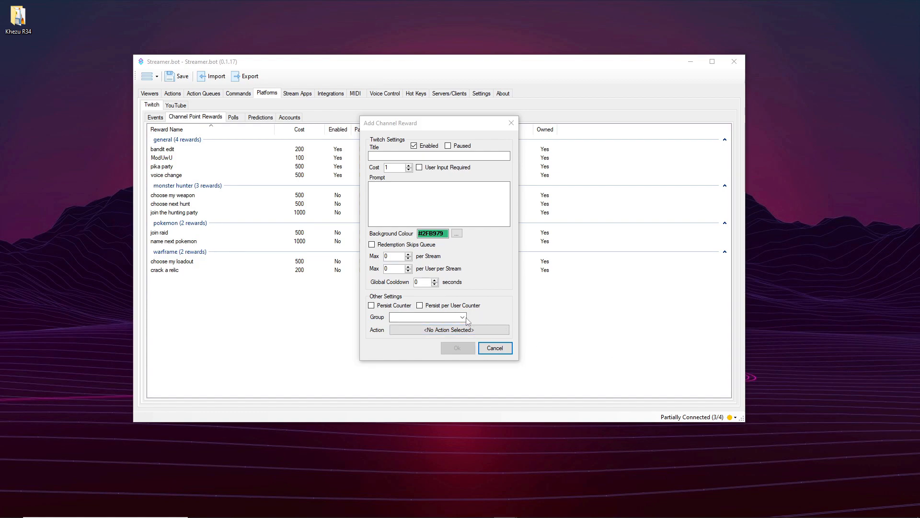
{"action": "left_click", "coordinate": [463, 317]}
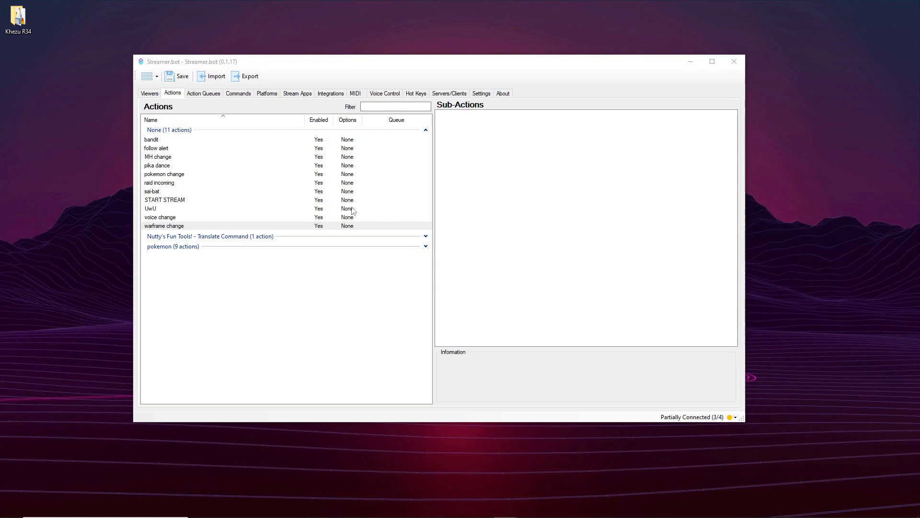
- Add a Twitch Configure Rewards sub-action to the warframe change action and enlarge its settings dialog
{"action": "left_click", "coordinate": [174, 228]}
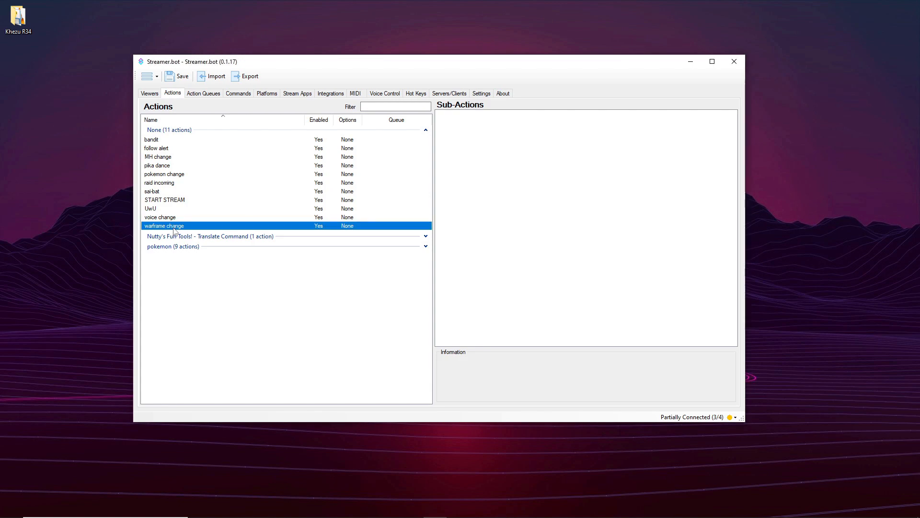
{"action": "right_click", "coordinate": [448, 135]}
{"action": "mouse_move", "coordinate": [499, 279]}
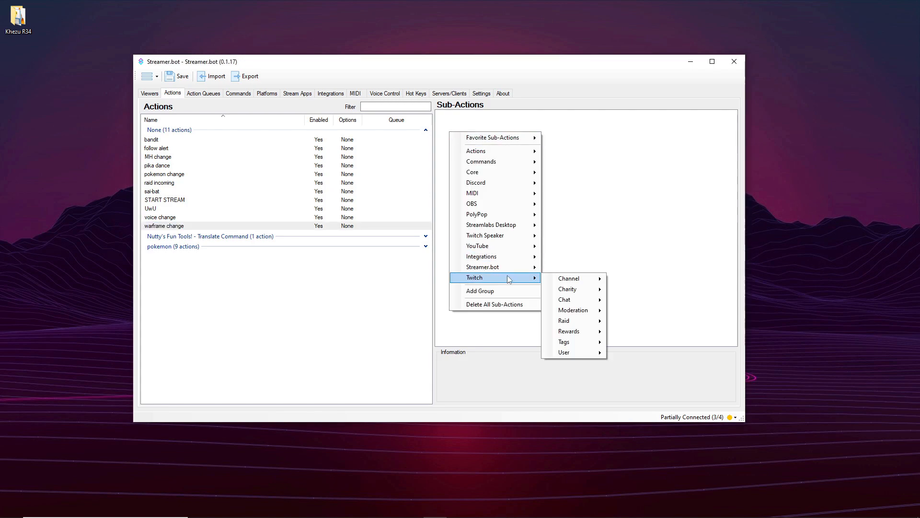
{"action": "mouse_move", "coordinate": [571, 282]}
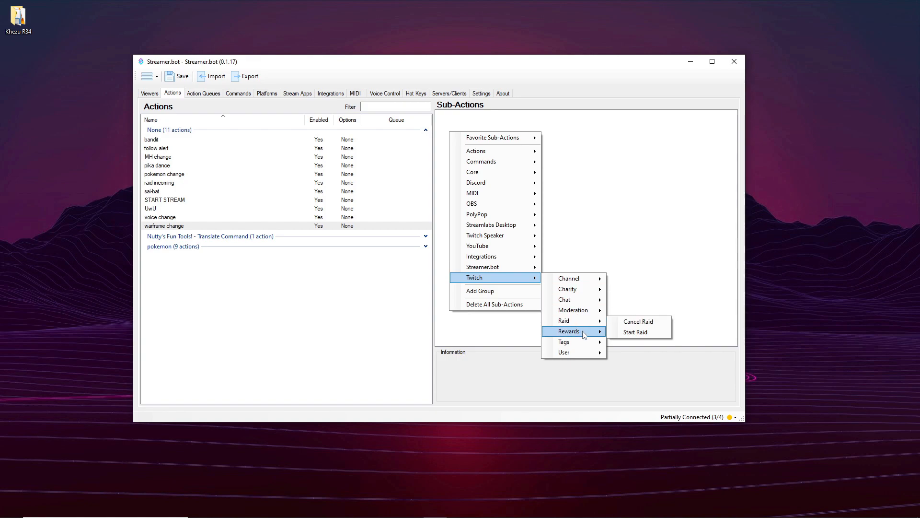
{"action": "mouse_move", "coordinate": [575, 331]}
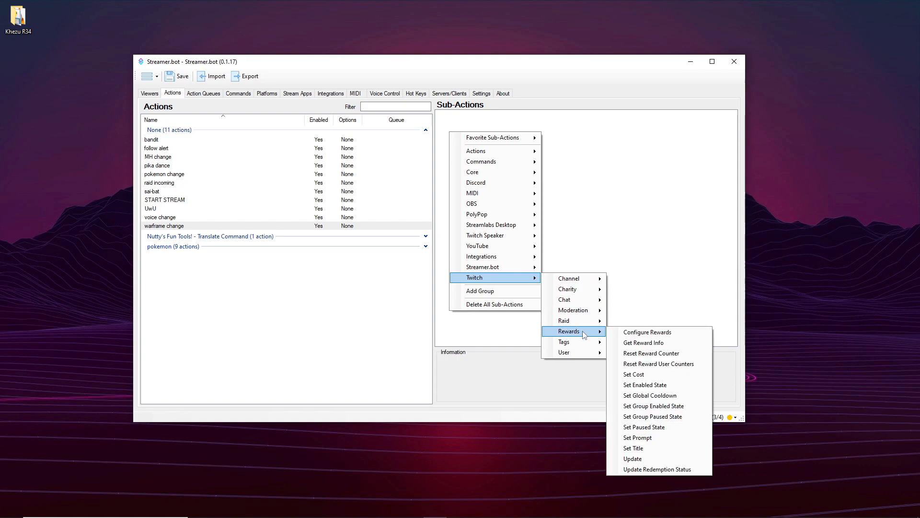
{"action": "left_click", "coordinate": [638, 334]}
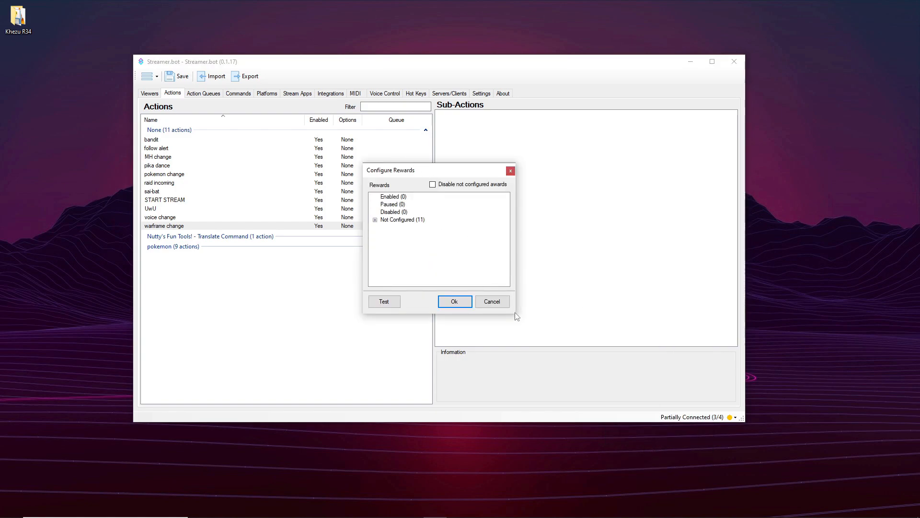
{"action": "left_click_drag", "start_coordinate": [516, 315], "coordinate": [601, 401]}
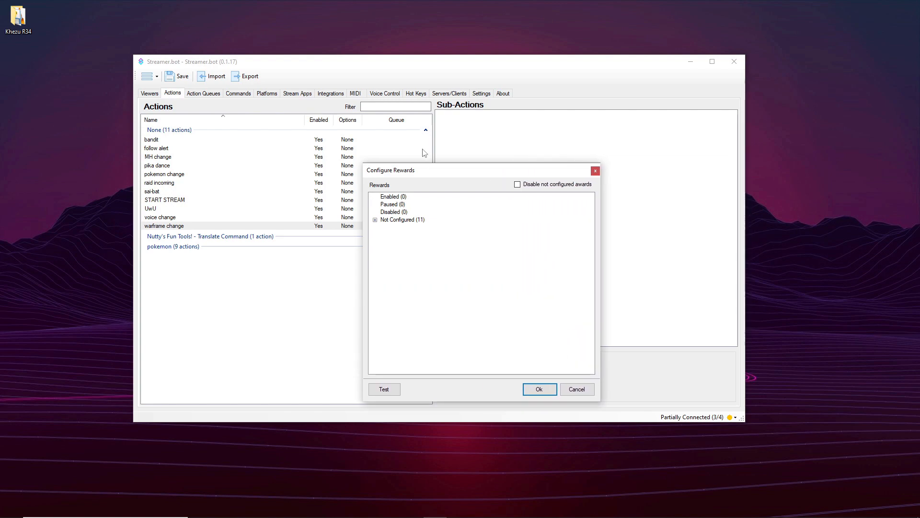
- Move the pika party, ModUwU, voice change, bandit edit, choose my loadout and crack a relic rewards to Enabled
{"action": "left_click", "coordinate": [375, 219]}
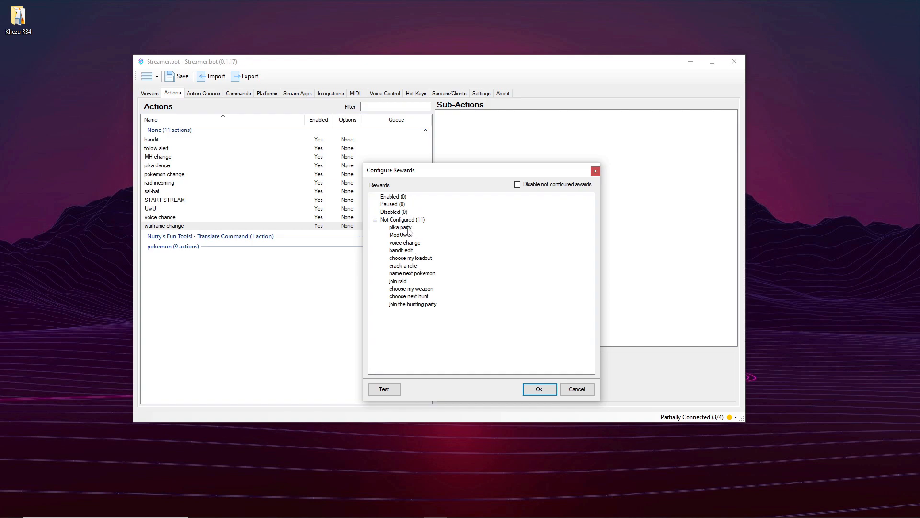
{"action": "left_click_drag", "start_coordinate": [409, 229], "coordinate": [404, 200]}
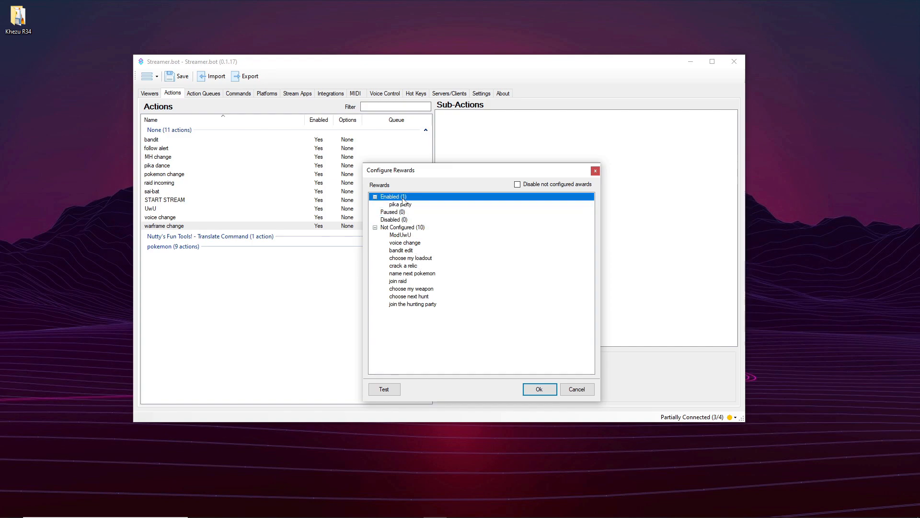
{"action": "left_click_drag", "start_coordinate": [410, 237], "coordinate": [411, 209]}
{"action": "left_click_drag", "start_coordinate": [410, 245], "coordinate": [410, 210]}
{"action": "left_click_drag", "start_coordinate": [411, 250], "coordinate": [411, 208]}
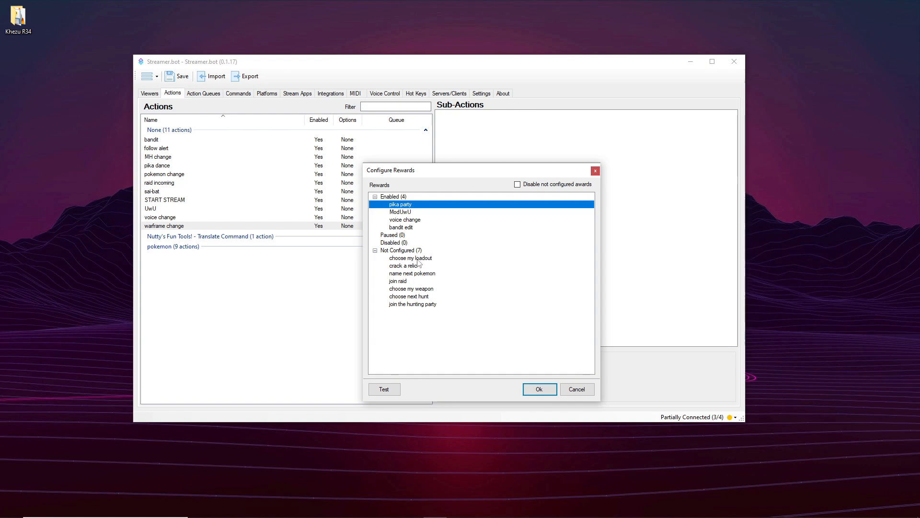
{"action": "left_click_drag", "start_coordinate": [422, 262], "coordinate": [425, 228]}
{"action": "left_click_drag", "start_coordinate": [418, 268], "coordinate": [424, 227]}
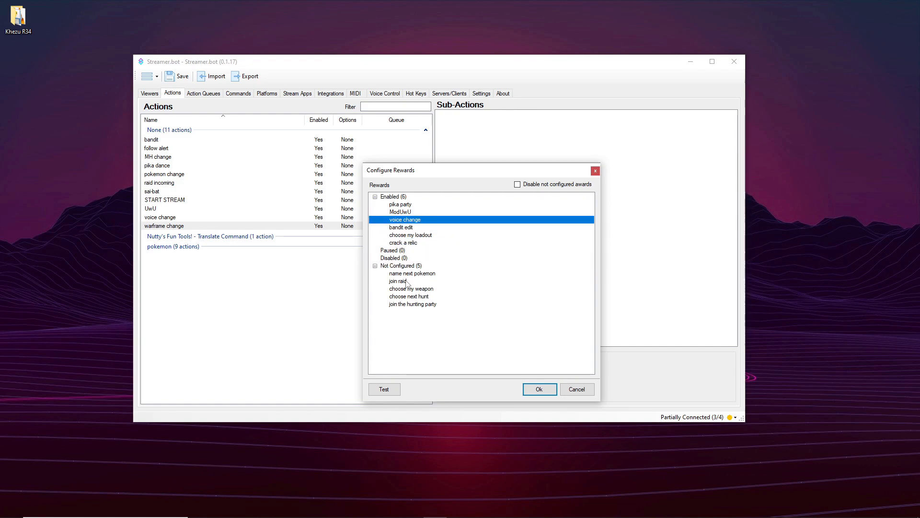
{"action": "mouse_move", "coordinate": [423, 276]}
{"action": "left_mouse_down"}
{"action": "mouse_move", "coordinate": [413, 262]}
{"action": "mouse_move", "coordinate": [426, 304]}
{"action": "mouse_move", "coordinate": [426, 283]}
{"action": "left_mouse_up"}
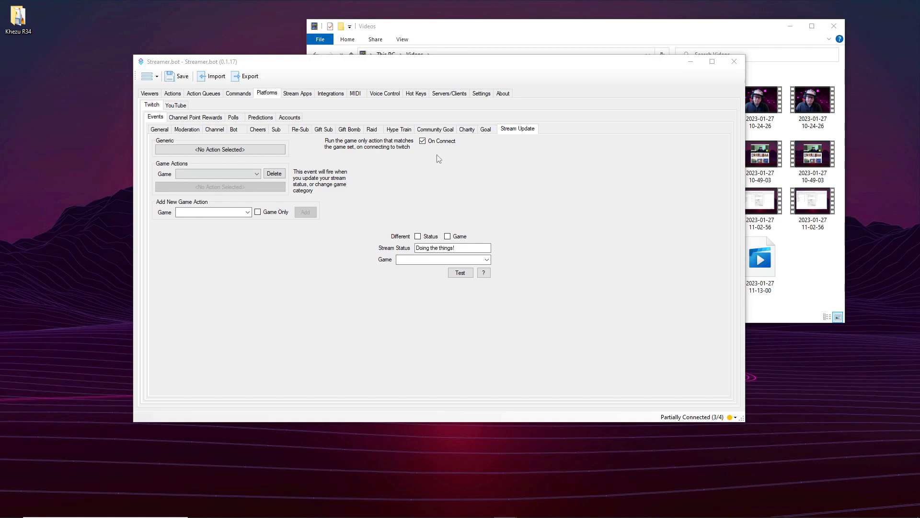
- Add Warframe as a new game action for the Twitch stream update event
{"action": "left_click", "coordinate": [183, 213]}
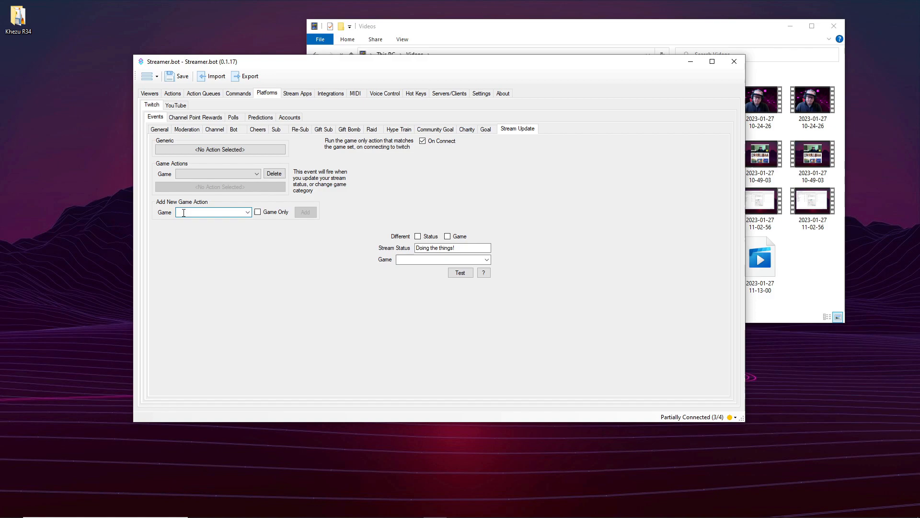
{"action": "type", "text": "WA"}
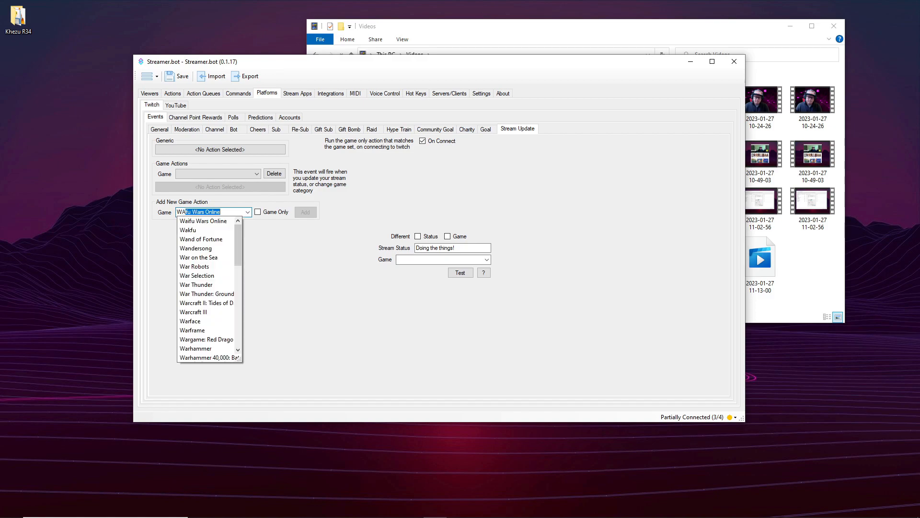
{"action": "type", "text": "RFace"}
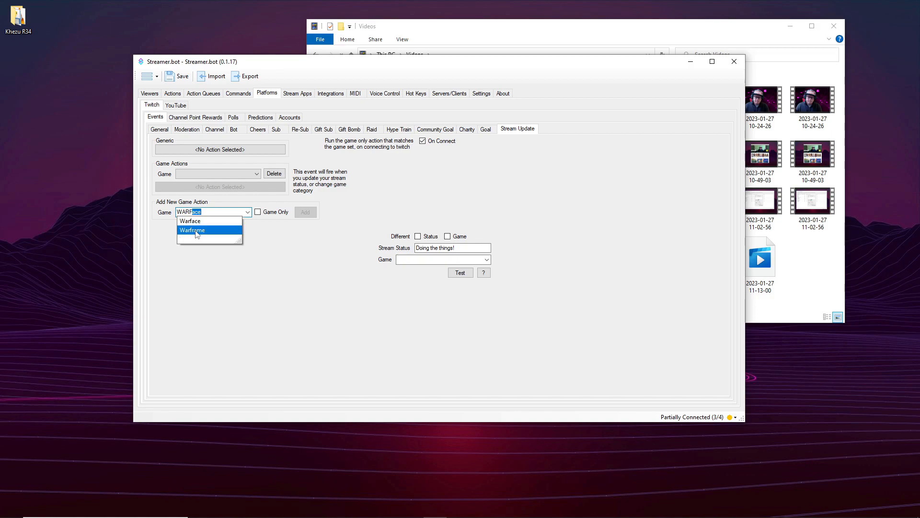
{"action": "key", "text": "Return"}
{"action": "left_click", "coordinate": [307, 215]}
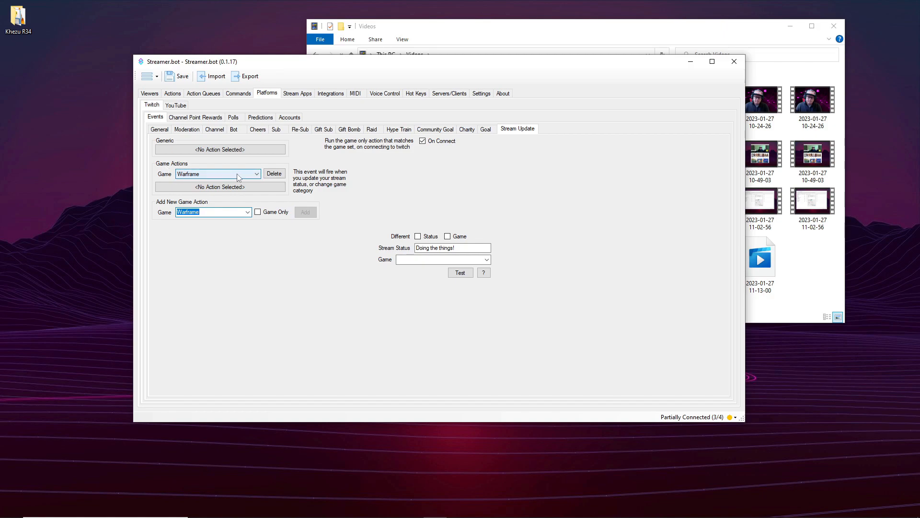
- Assign the warframe change action to the Warframe game entry
{"action": "left_click", "coordinate": [212, 189]}
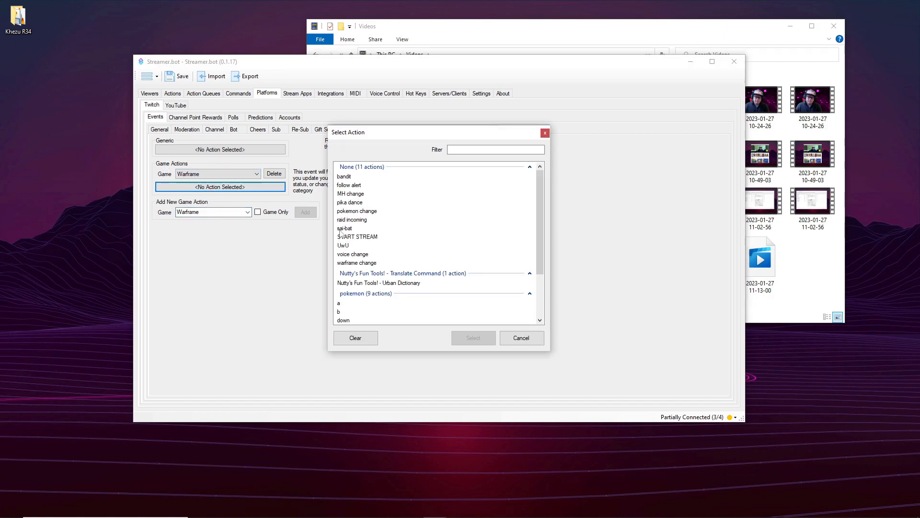
{"action": "left_click", "coordinate": [358, 263]}
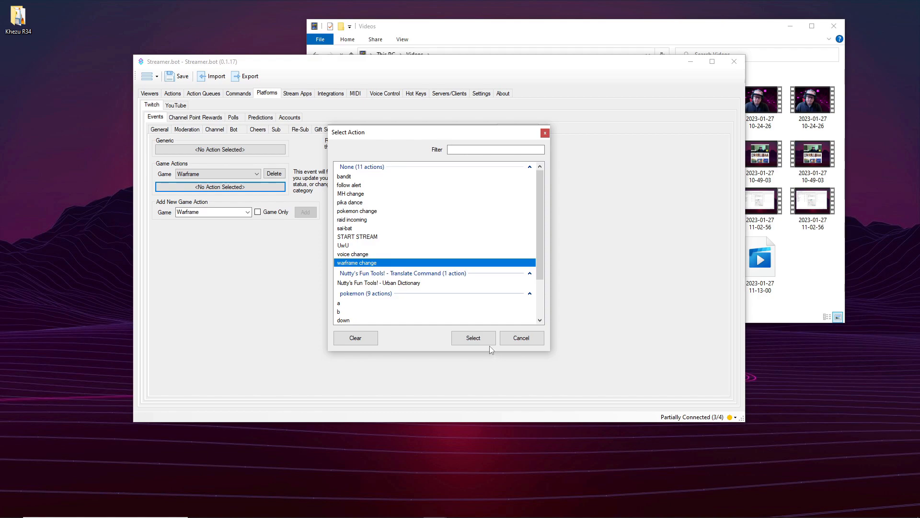
{"action": "left_click", "coordinate": [473, 338]}
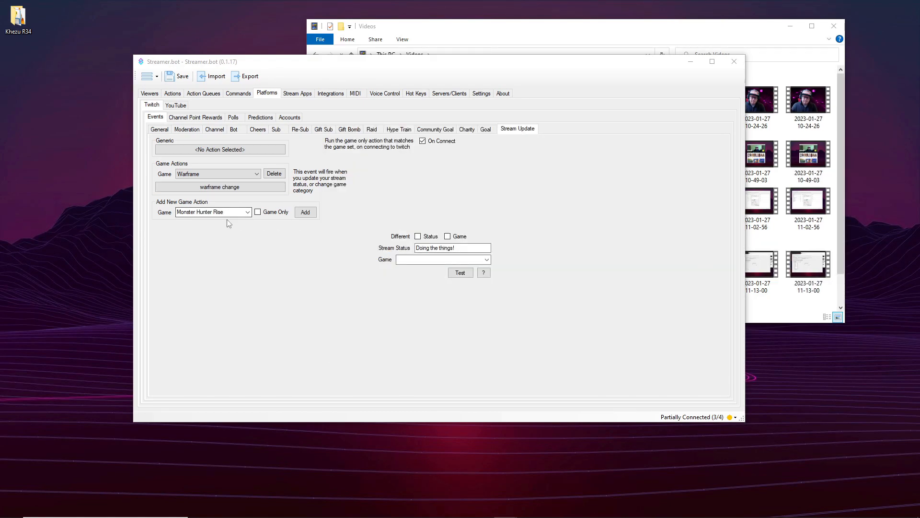
- Add Monster Hunter Rise as a game action and assign the MH change action to it
{"action": "left_click", "coordinate": [305, 212]}
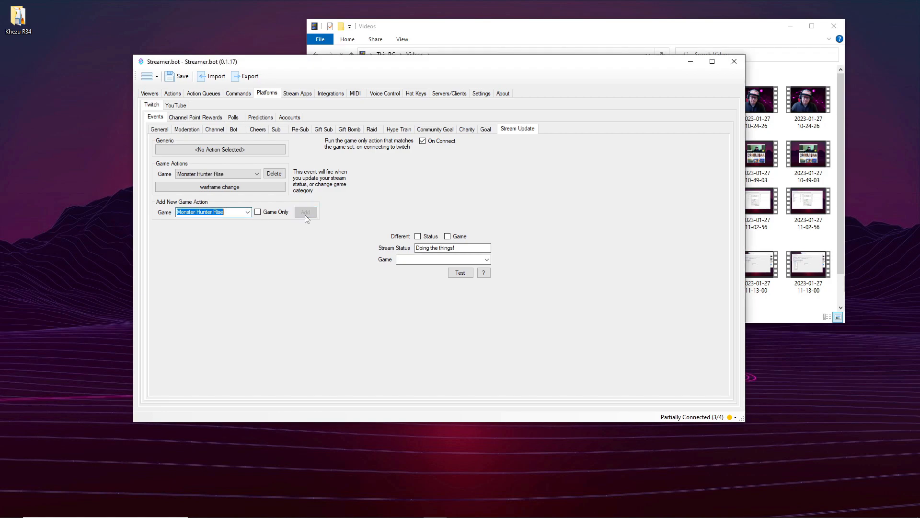
{"action": "left_click", "coordinate": [242, 187]}
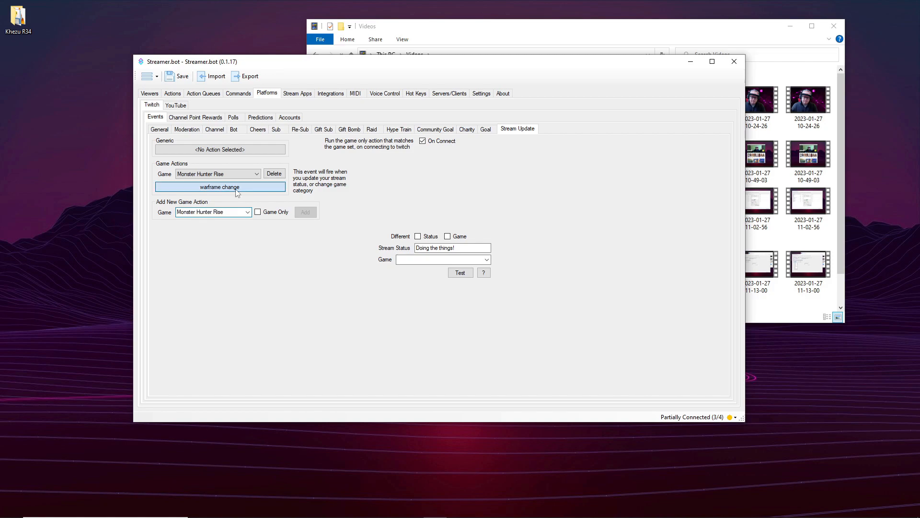
{"action": "left_click", "coordinate": [355, 196]}
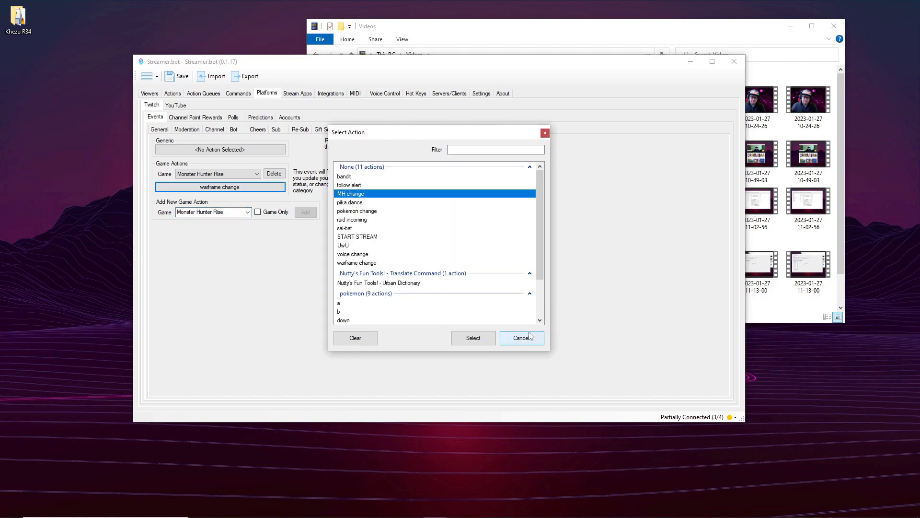
{"action": "left_click", "coordinate": [473, 337]}
- Check which action is assigned to each game in the Game Actions list
{"action": "left_click", "coordinate": [258, 177]}
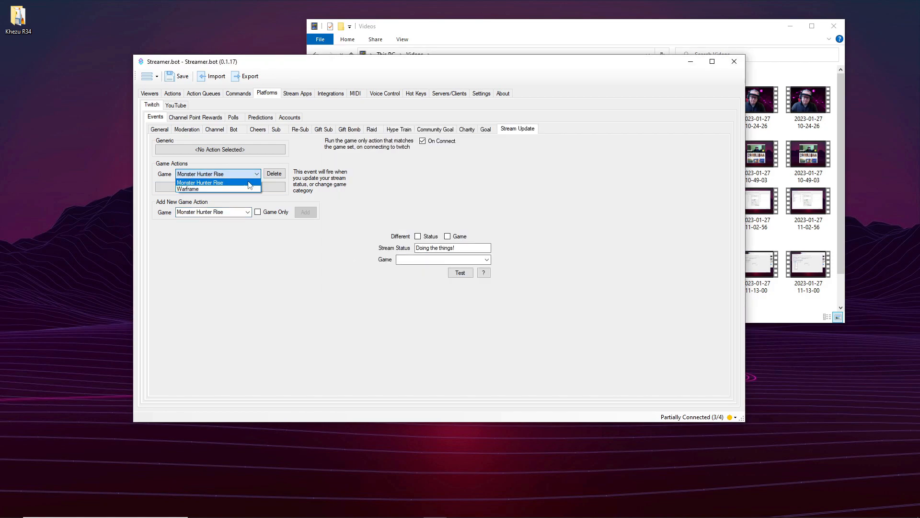
{"action": "left_click", "coordinate": [245, 185]}
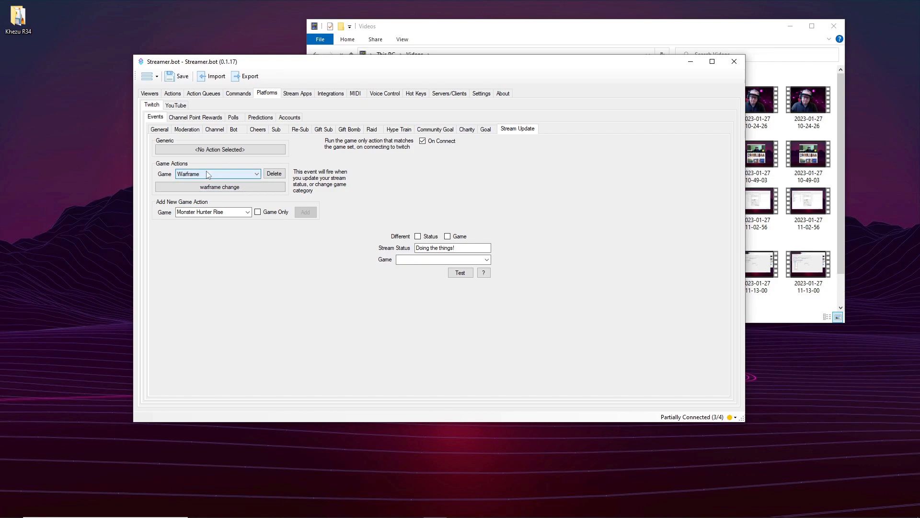
{"action": "left_click", "coordinate": [256, 174]}
{"action": "left_click", "coordinate": [241, 183]}
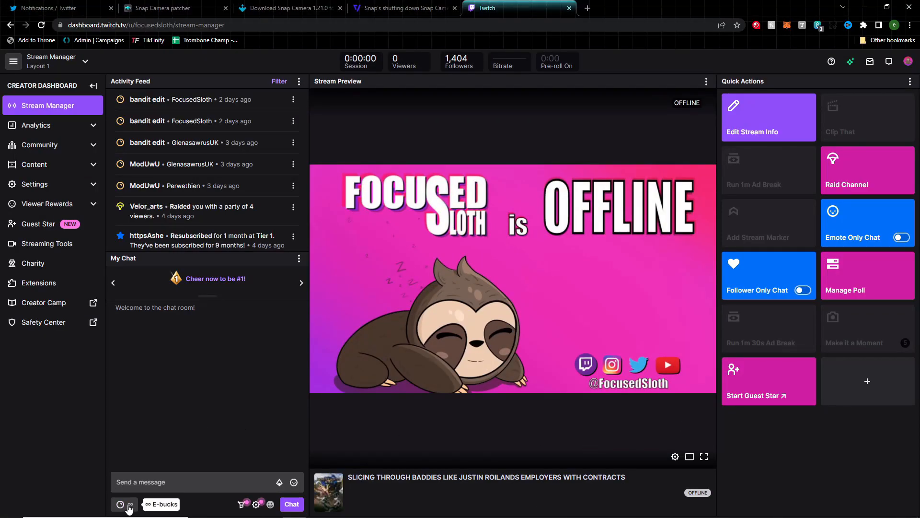
- In the Twitch Stream Manager, view the current channel rewards and change the stream category to Warframe
{"action": "left_click", "coordinate": [128, 506]}
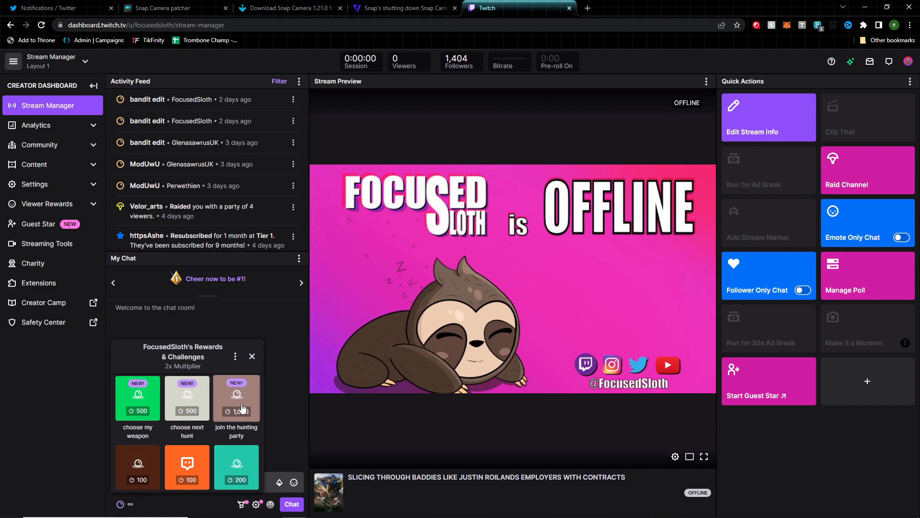
{"action": "left_click", "coordinate": [764, 127]}
{"action": "left_click", "coordinate": [504, 234]}
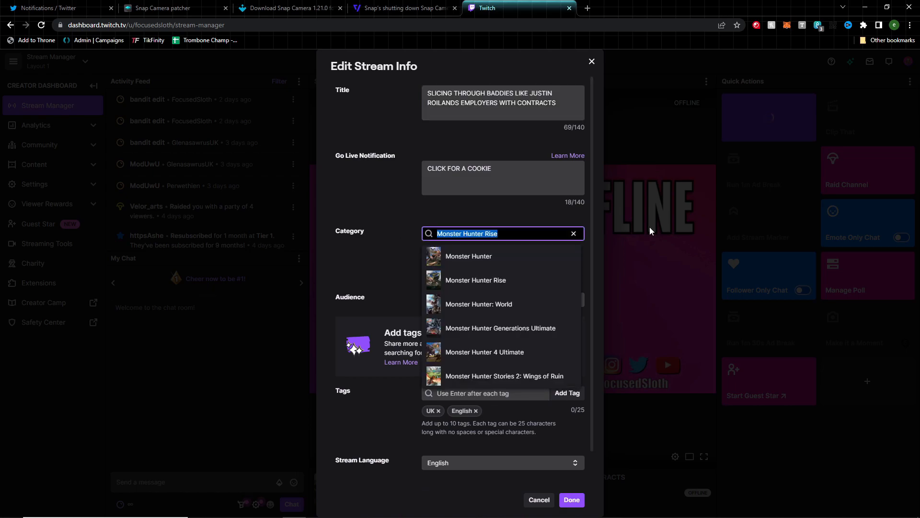
{"action": "type", "text": "warframe"}
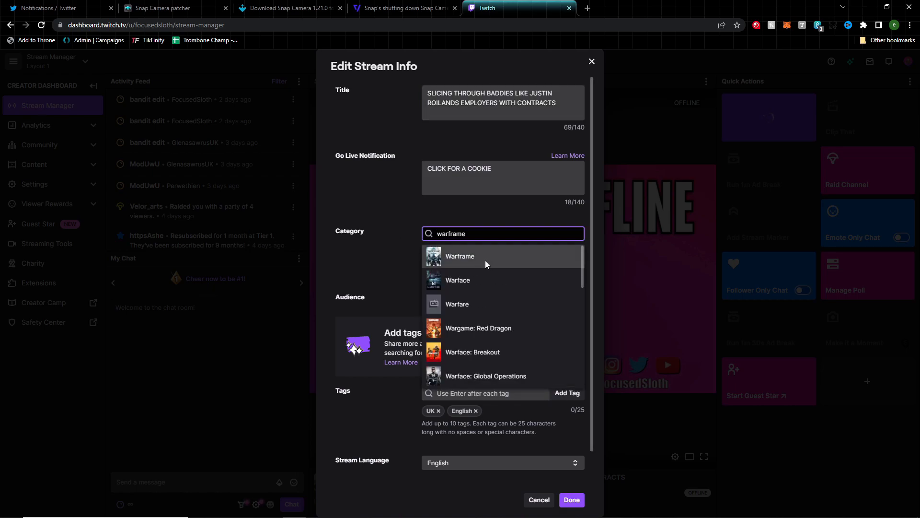
{"action": "left_click", "coordinate": [487, 261]}
{"action": "left_click", "coordinate": [572, 499]}
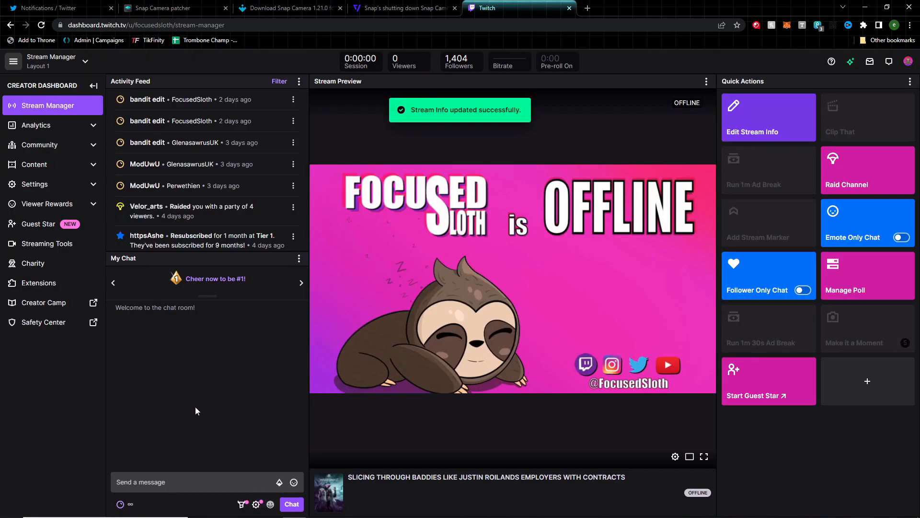
- Look through the channel rewards offered in chat for the Warframe category
{"action": "left_click", "coordinate": [127, 507]}
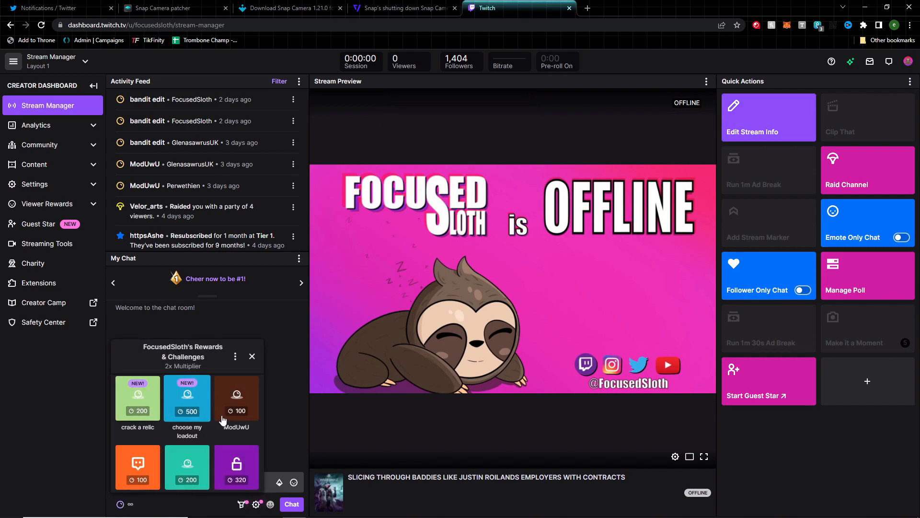
{"action": "scroll", "coordinate": [222, 420], "scroll_direction": "down", "scroll_amount": 5}
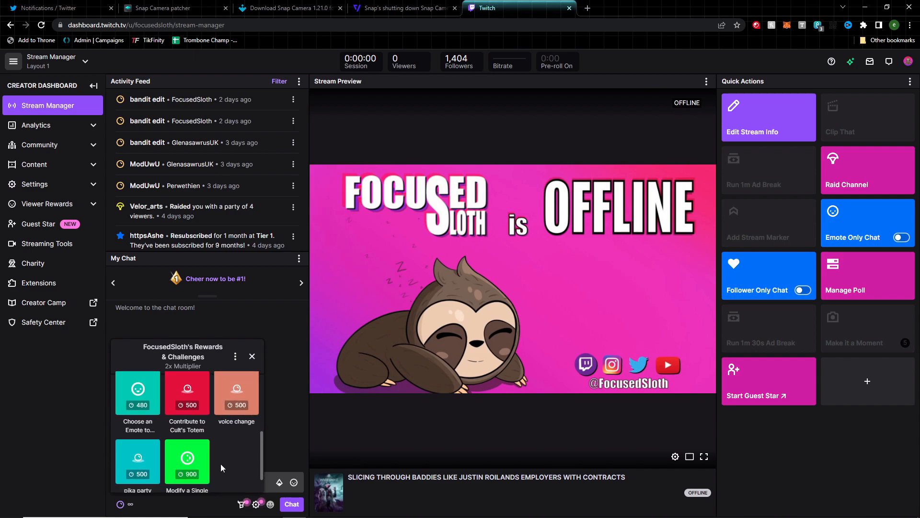
{"action": "left_click", "coordinate": [252, 356]}
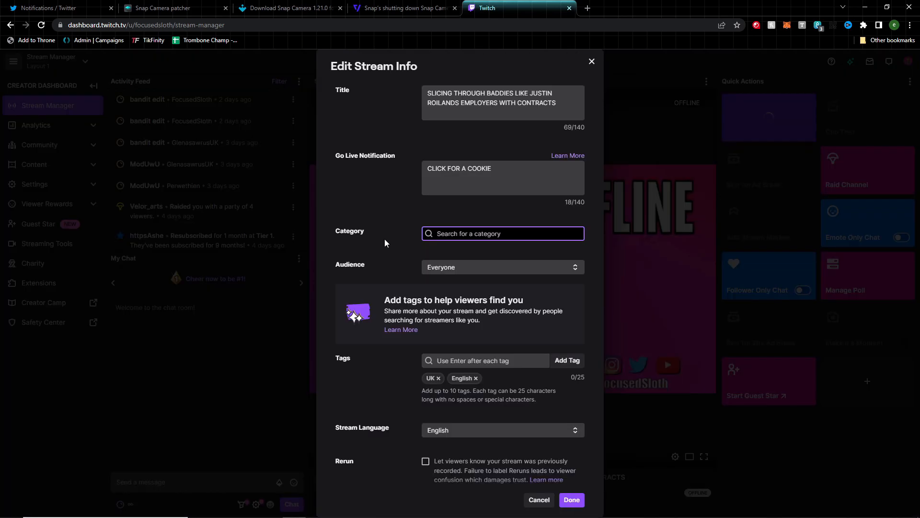
- Set the stream category to Monster Hunter Rise and save the stream info
{"action": "type", "text": "monster "}
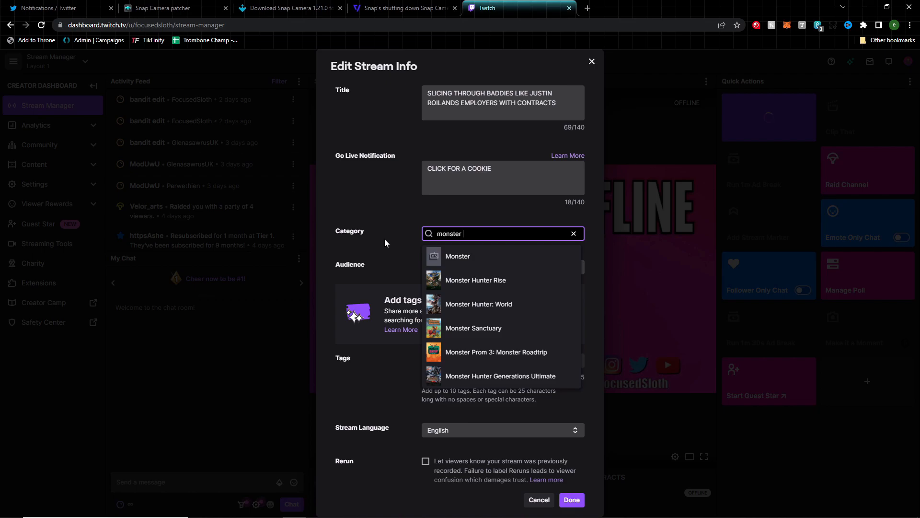
{"action": "type", "text": "hunter rise"}
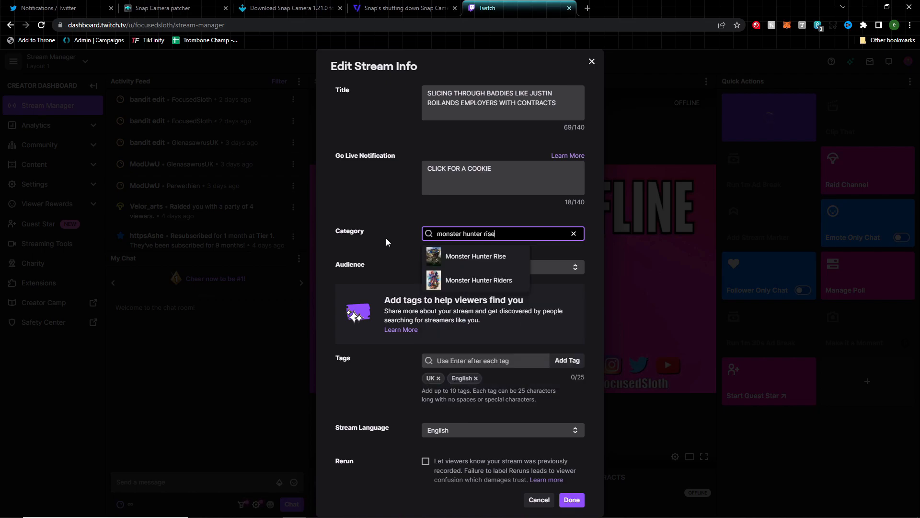
{"action": "left_click", "coordinate": [469, 256]}
{"action": "left_click", "coordinate": [577, 503]}
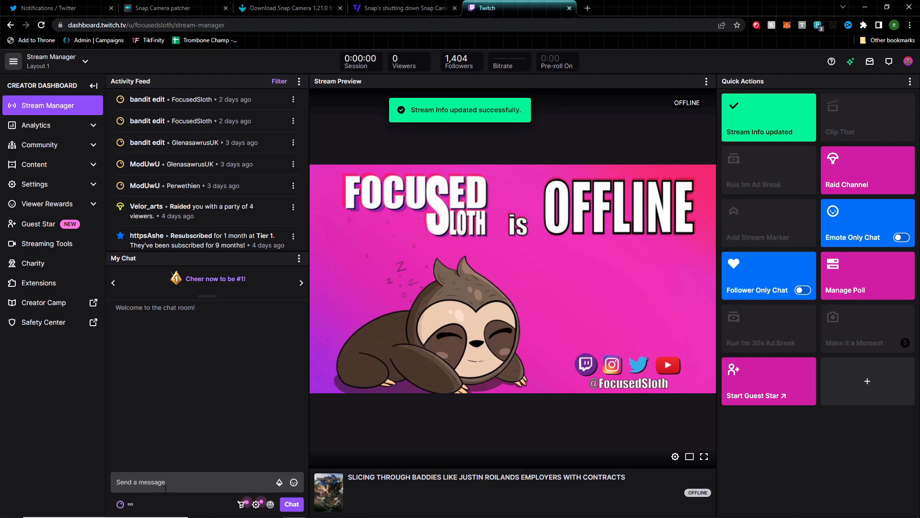
- Look through the channel rewards offered in chat for the Monster Hunter Rise category
{"action": "left_click", "coordinate": [120, 504]}
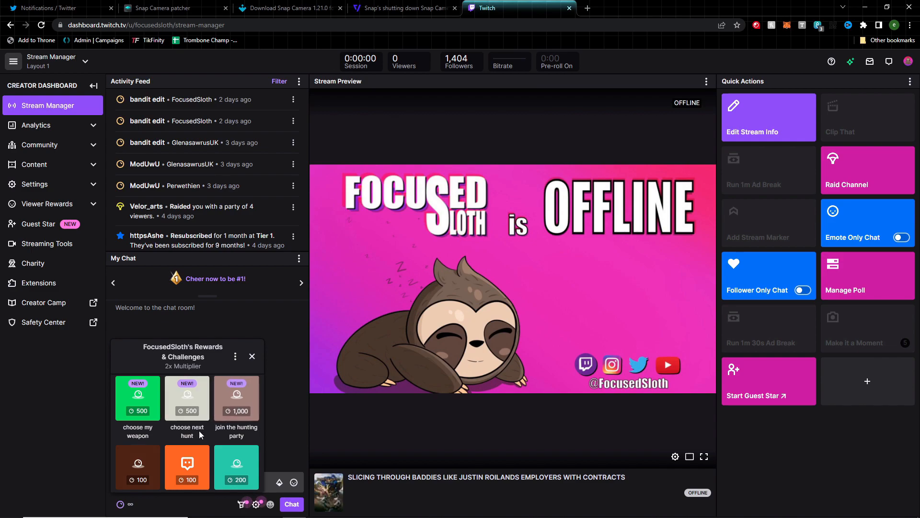
{"action": "scroll", "coordinate": [235, 408], "scroll_direction": "down", "scroll_amount": 3}
{"action": "scroll", "coordinate": [200, 431], "scroll_direction": "down", "scroll_amount": 2}
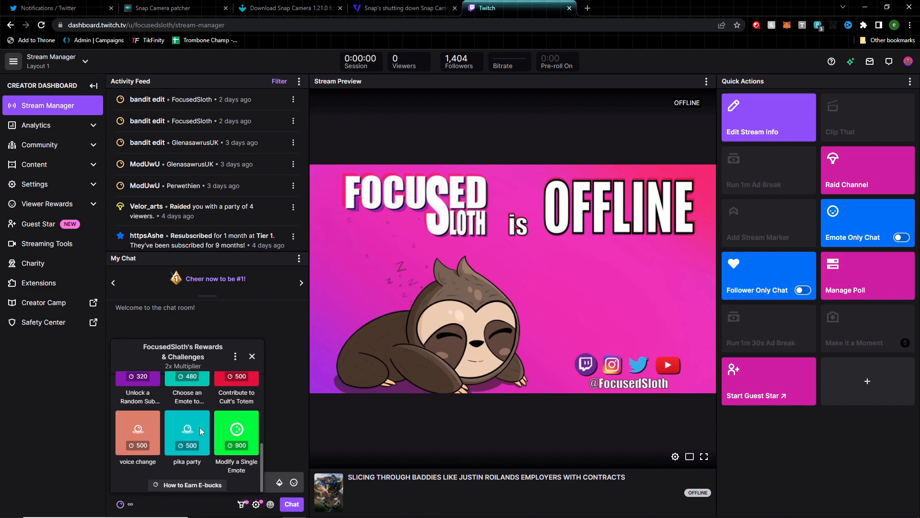